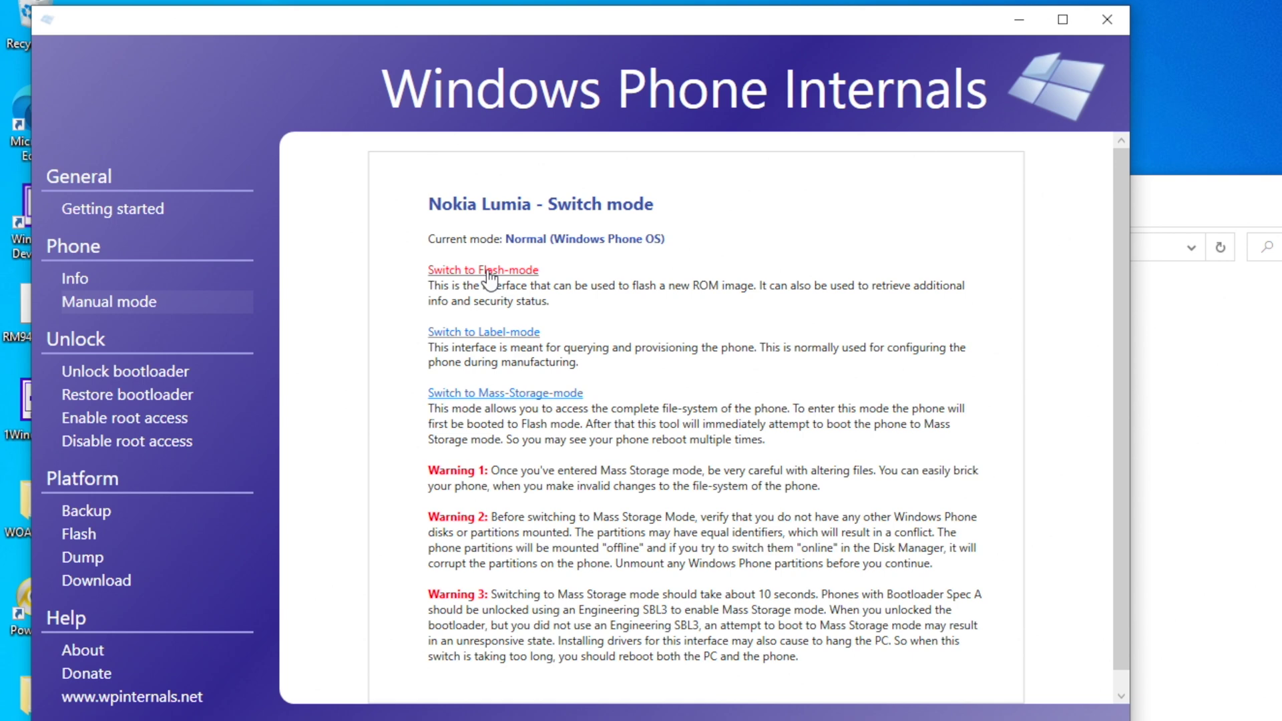
- Switch the phone to Flash mode and unlock its bootloader with the stock FFU and programmer files
click(488, 270)
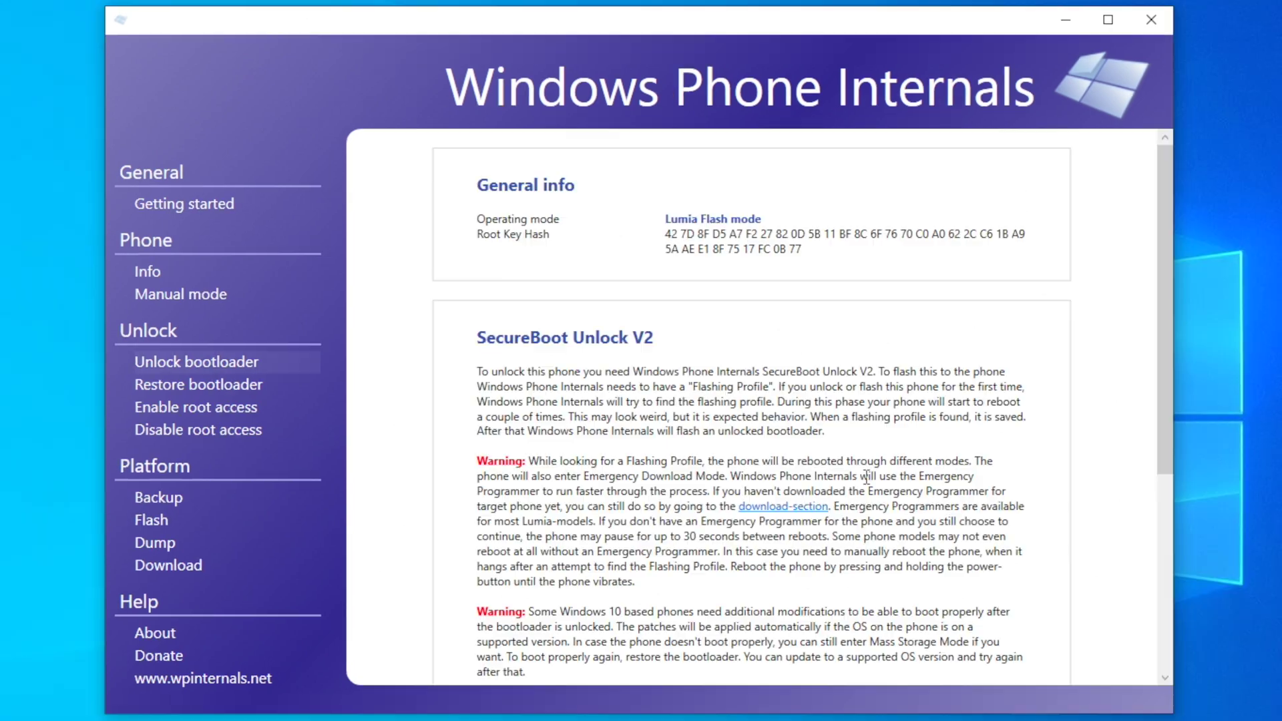
scroll(867, 476, down, 10)
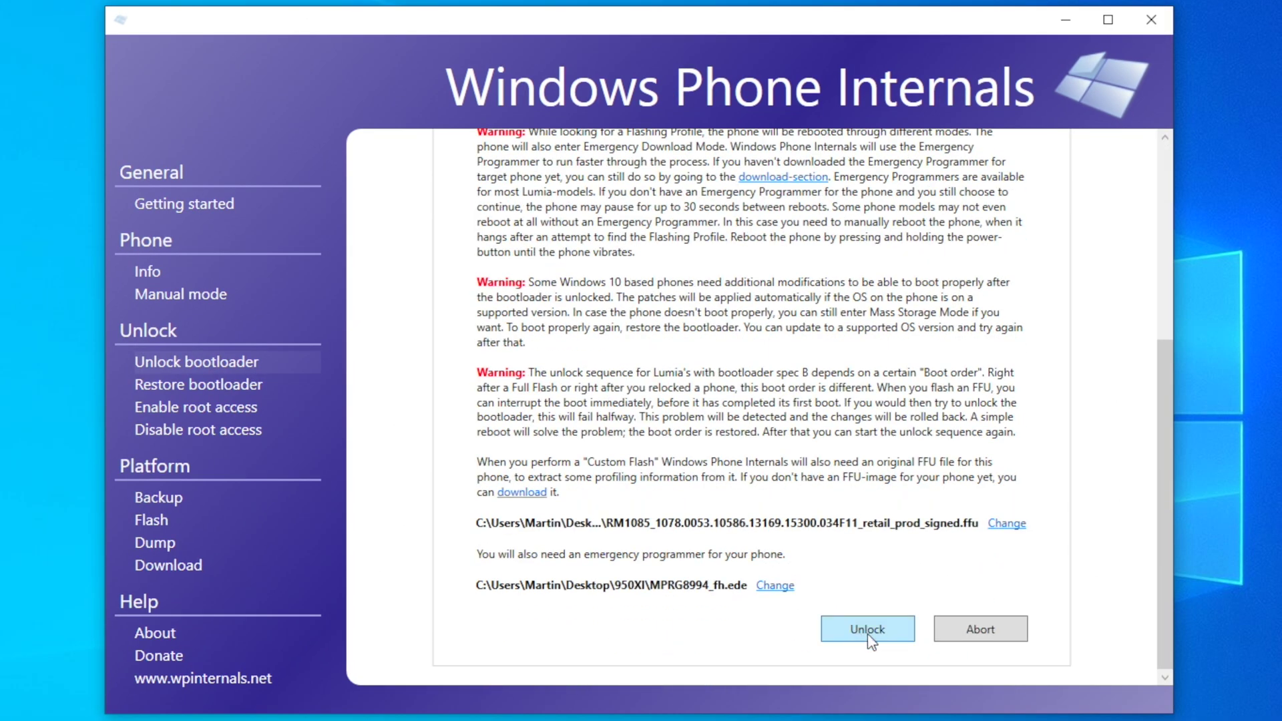
click(895, 637)
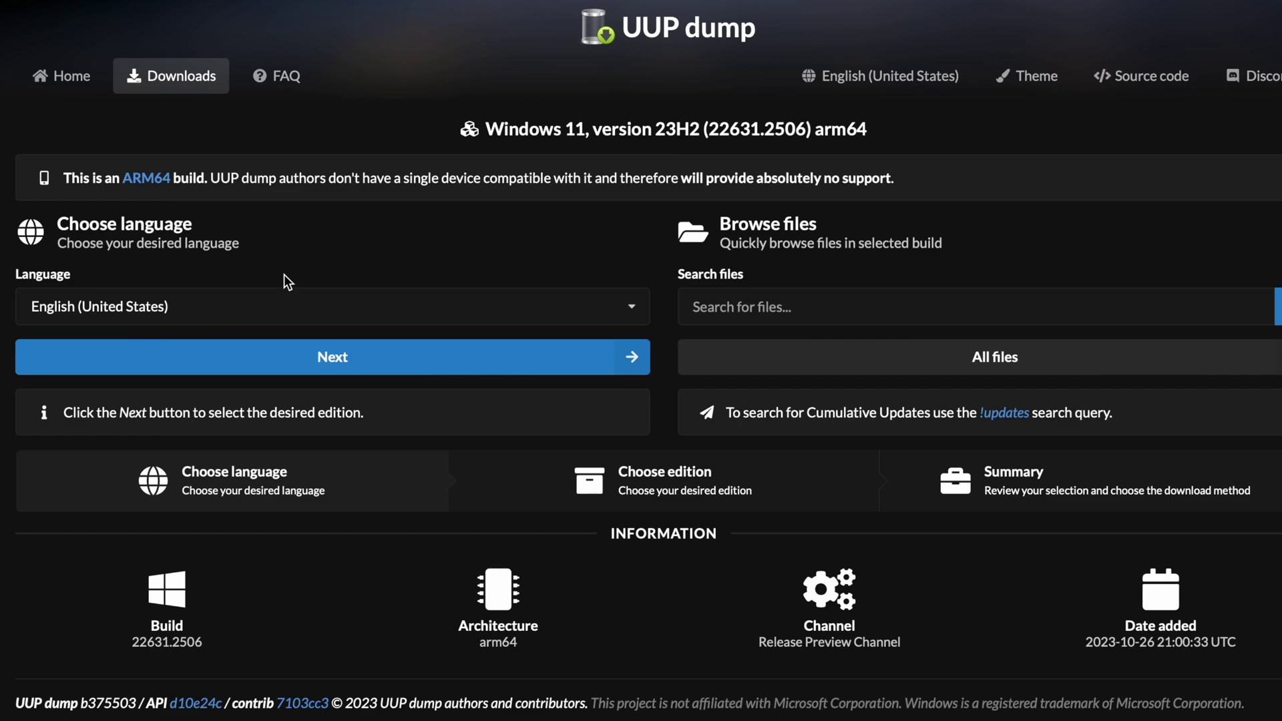
- Keep English and select only the Windows Pro edition, continuing to the download summary
click(270, 359)
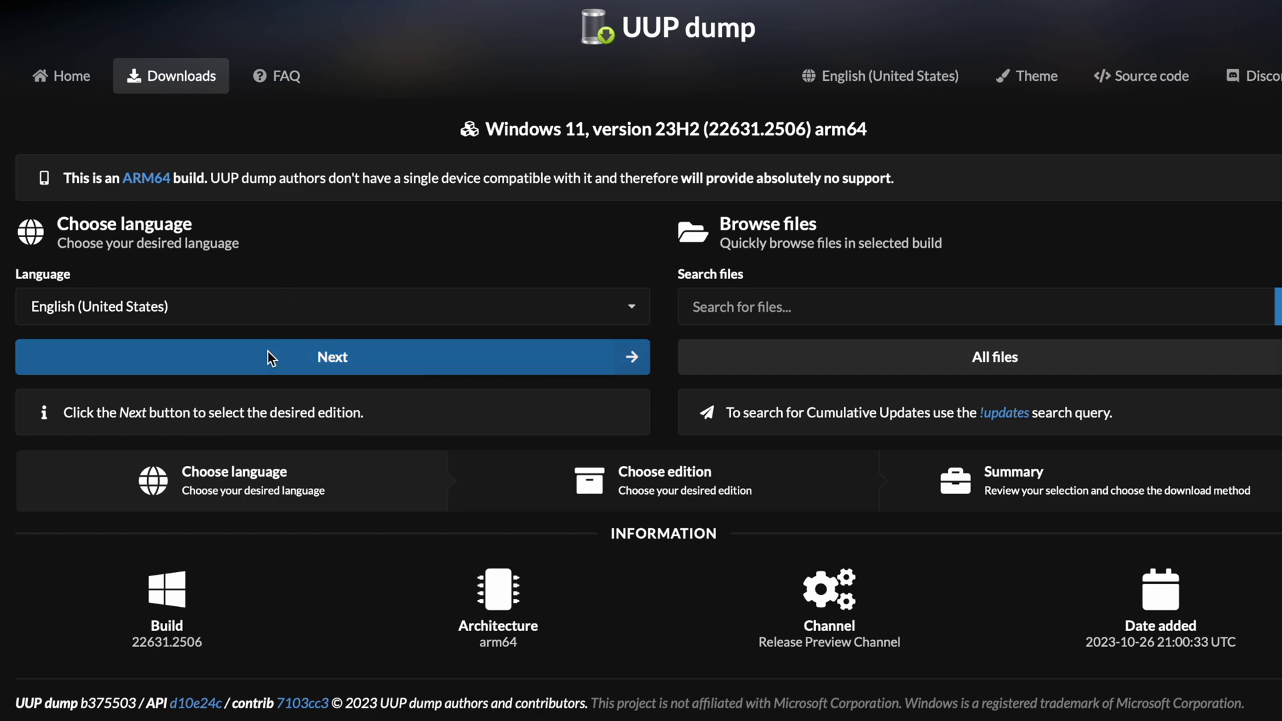
click(137, 362)
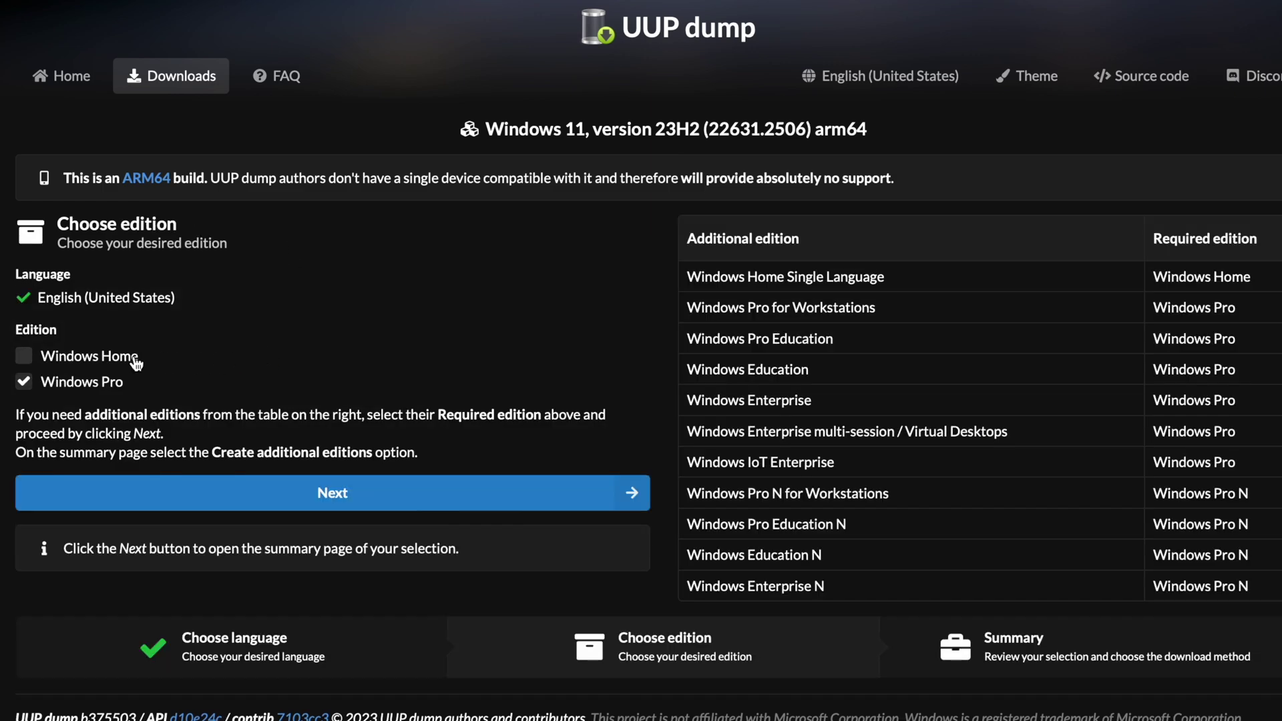
click(229, 497)
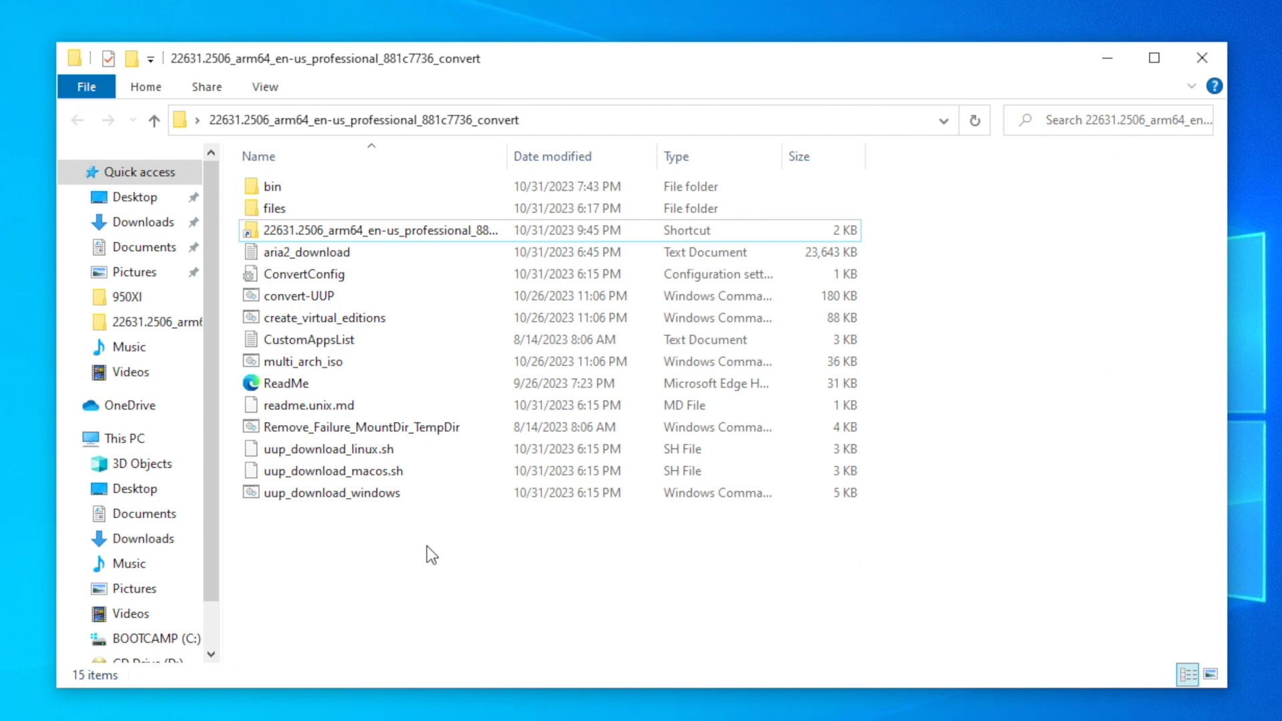
- Run uup_download_windows as administrator to build the ISO, then mount it in Windows Explorer
double_click(429, 499)
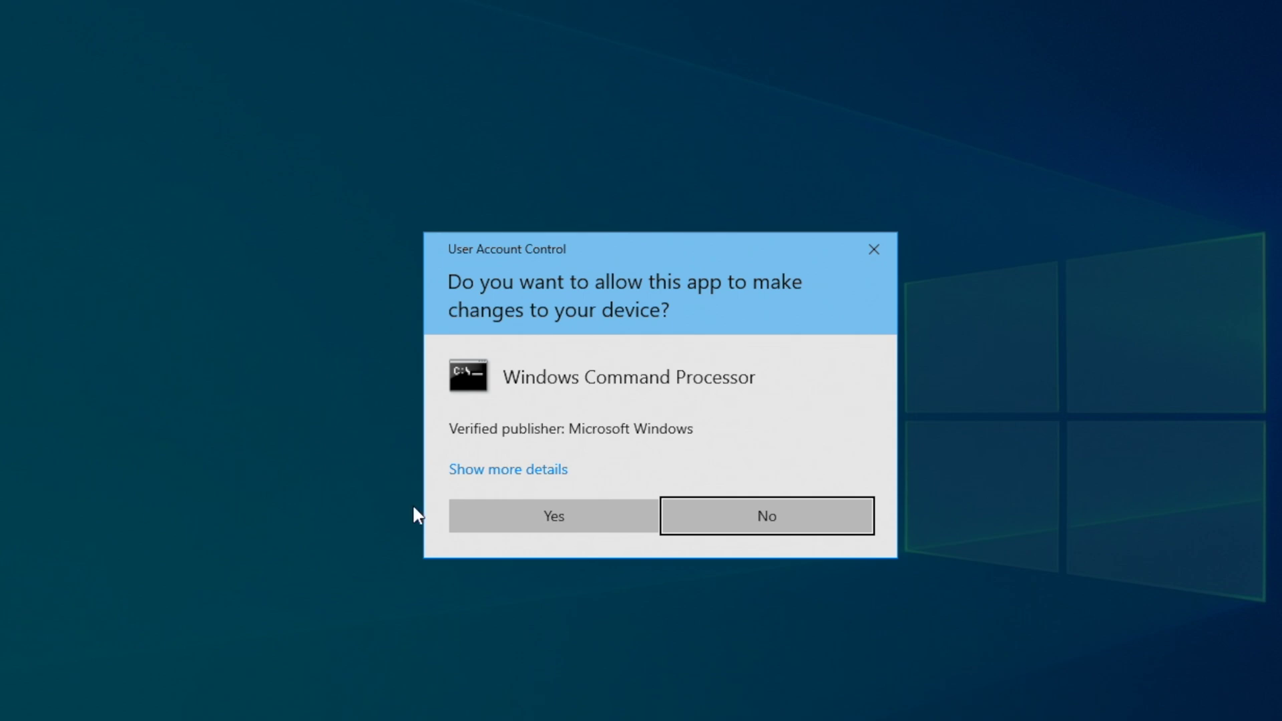
click(455, 516)
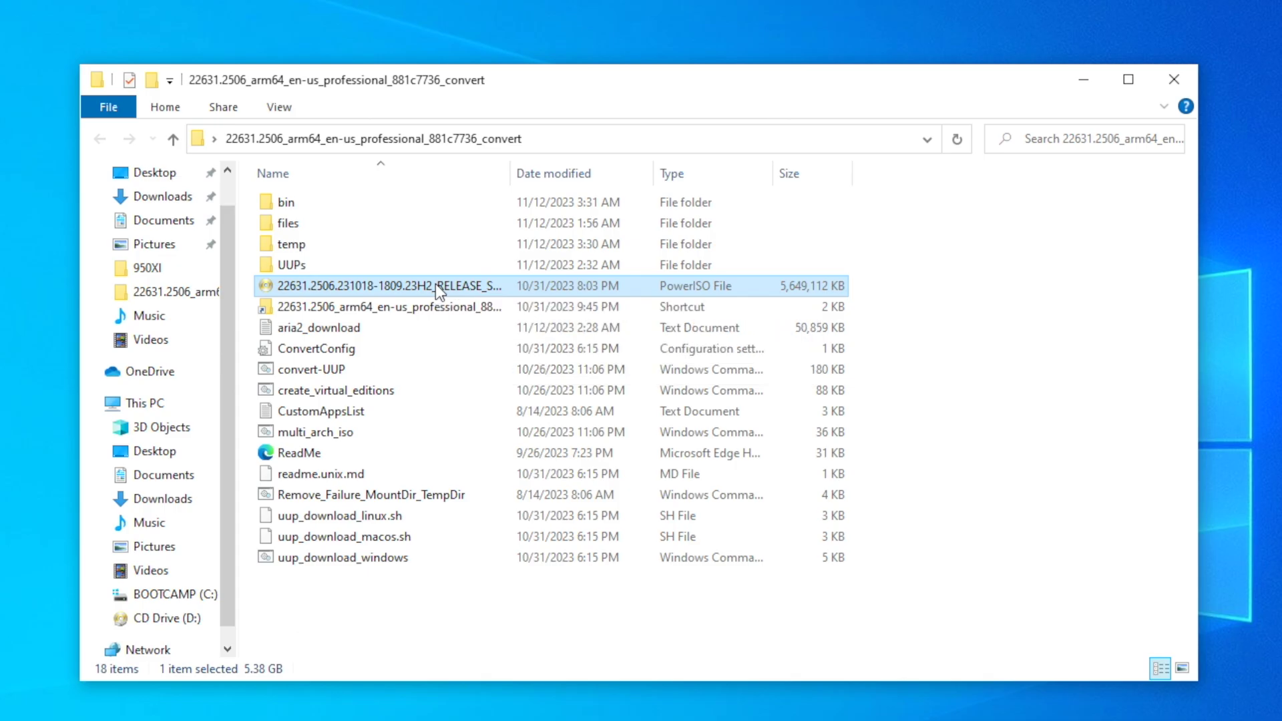
right_click(435, 286)
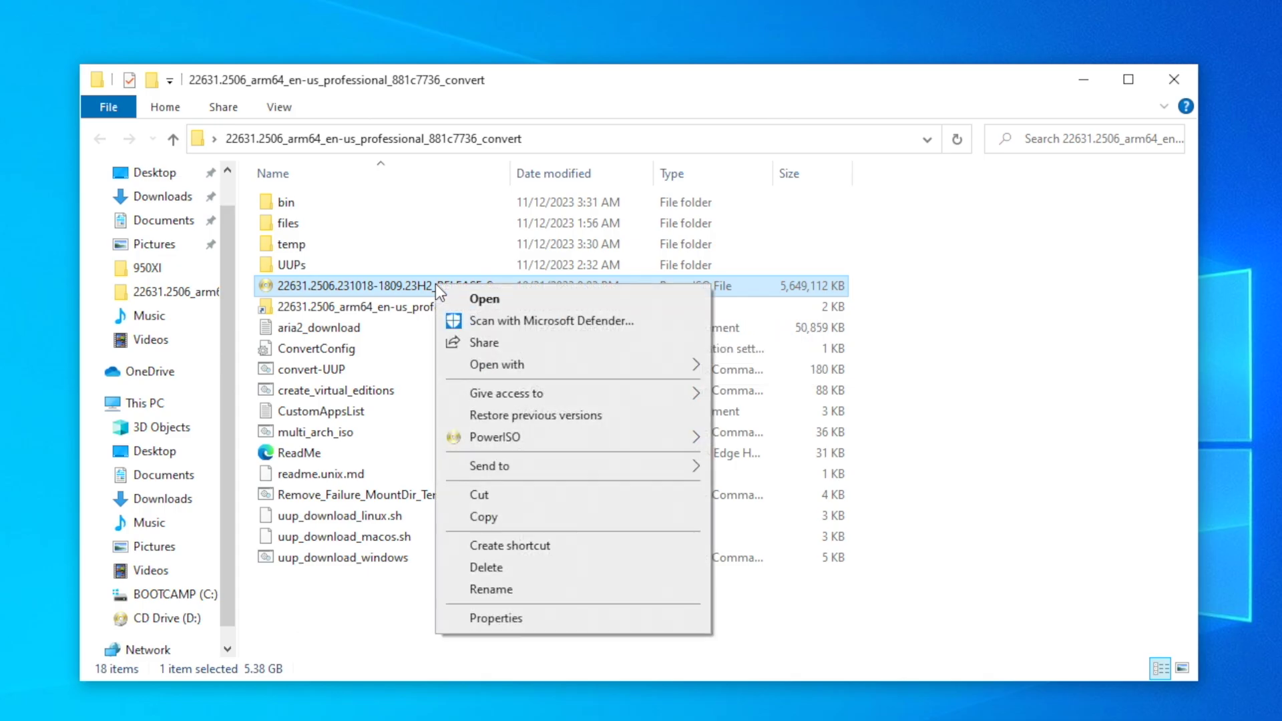
mouse_move(500, 364)
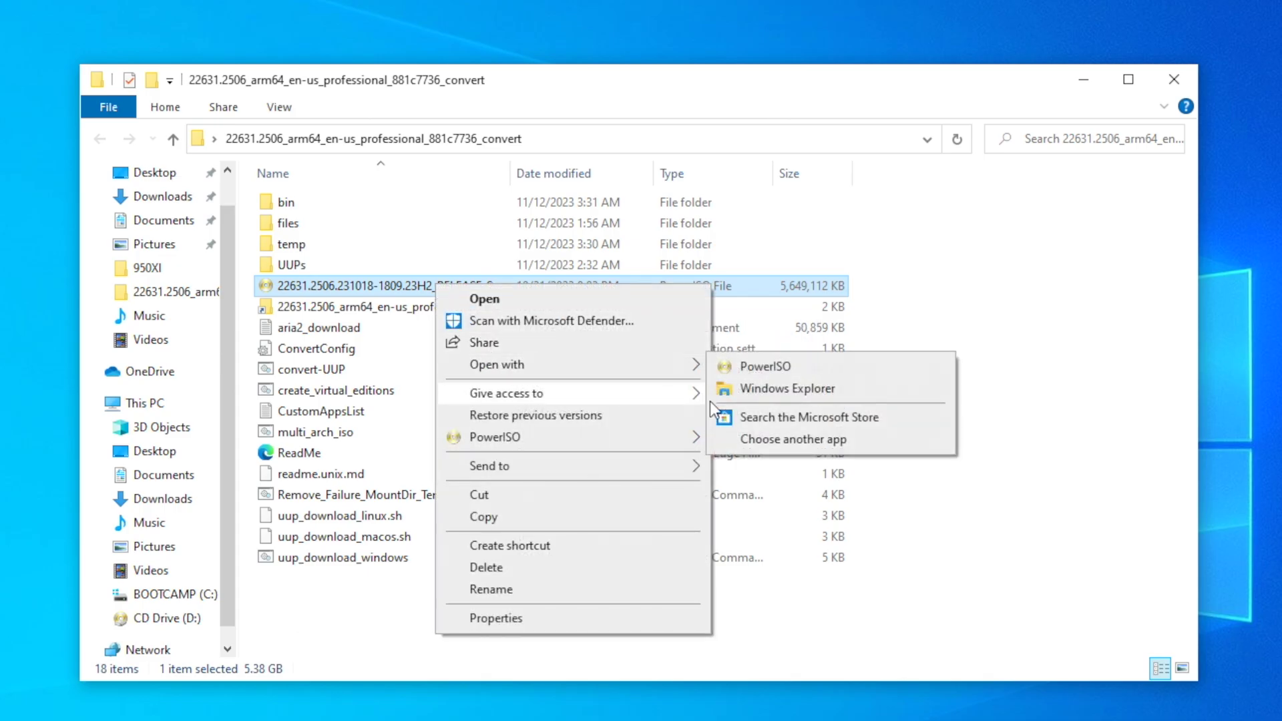
click(792, 390)
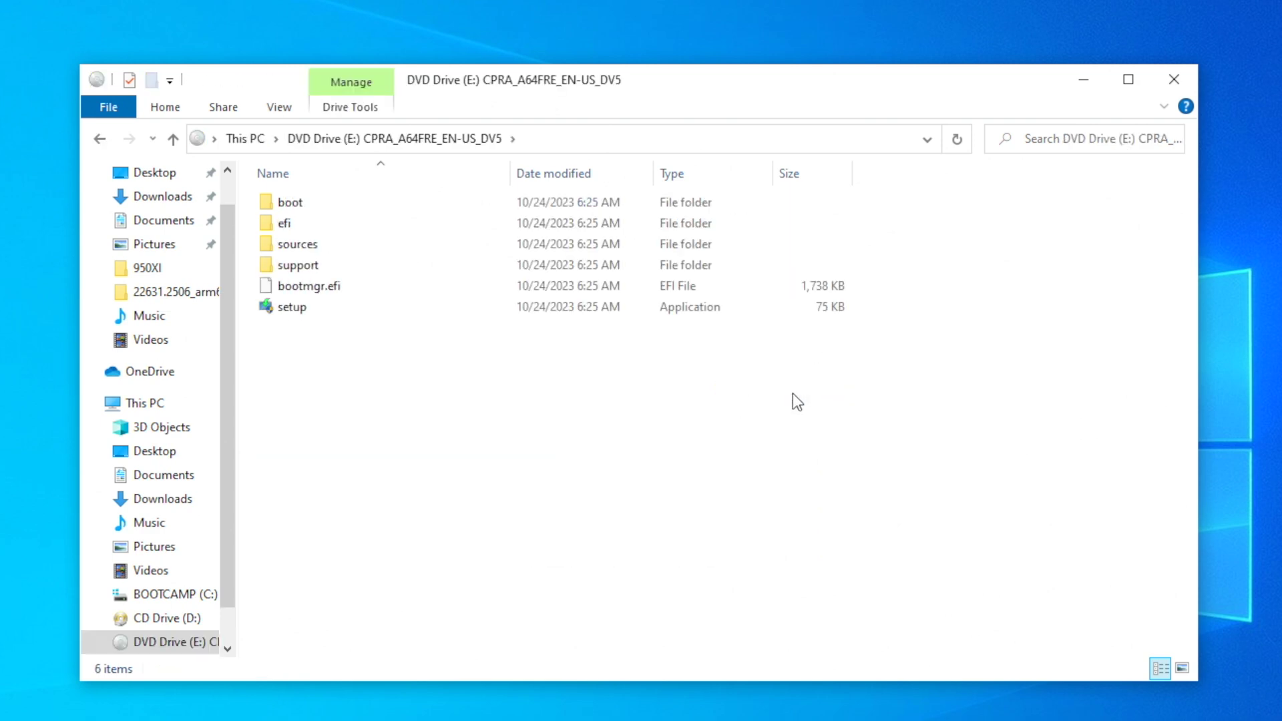
- Open the mounted image's sources folder and select install.esd
double_click(471, 246)
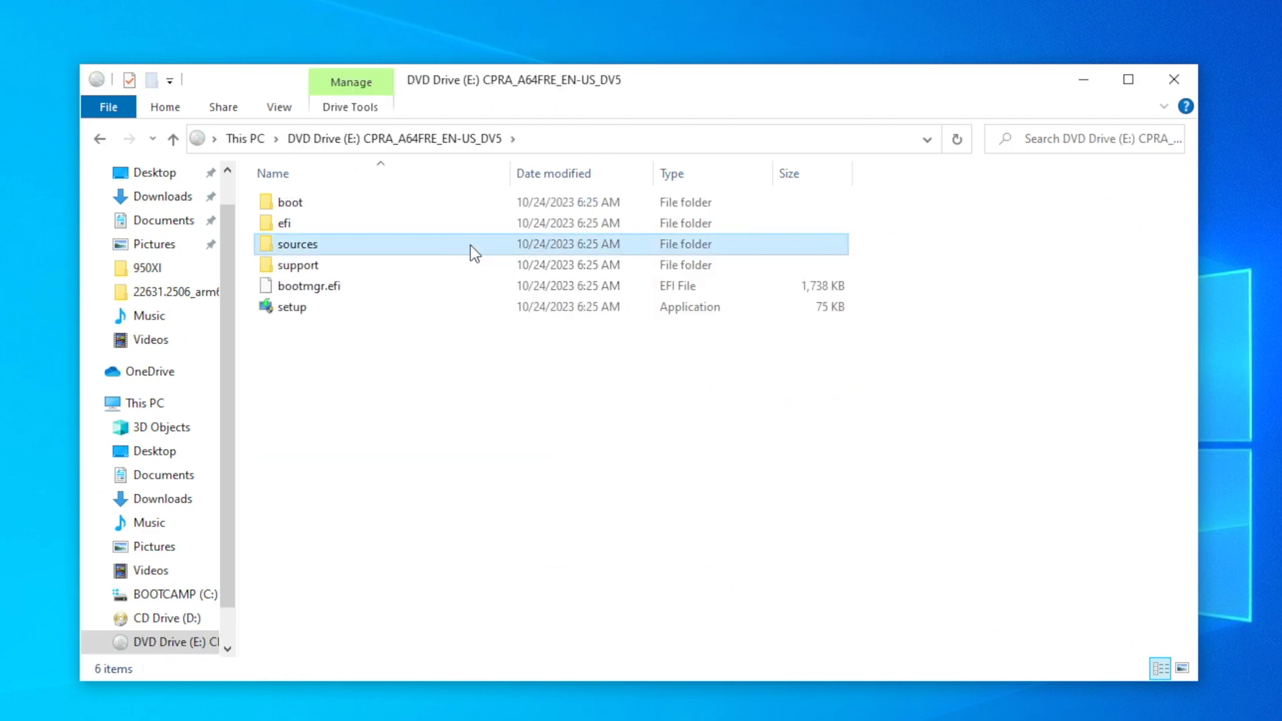
scroll(474, 301, down, 15)
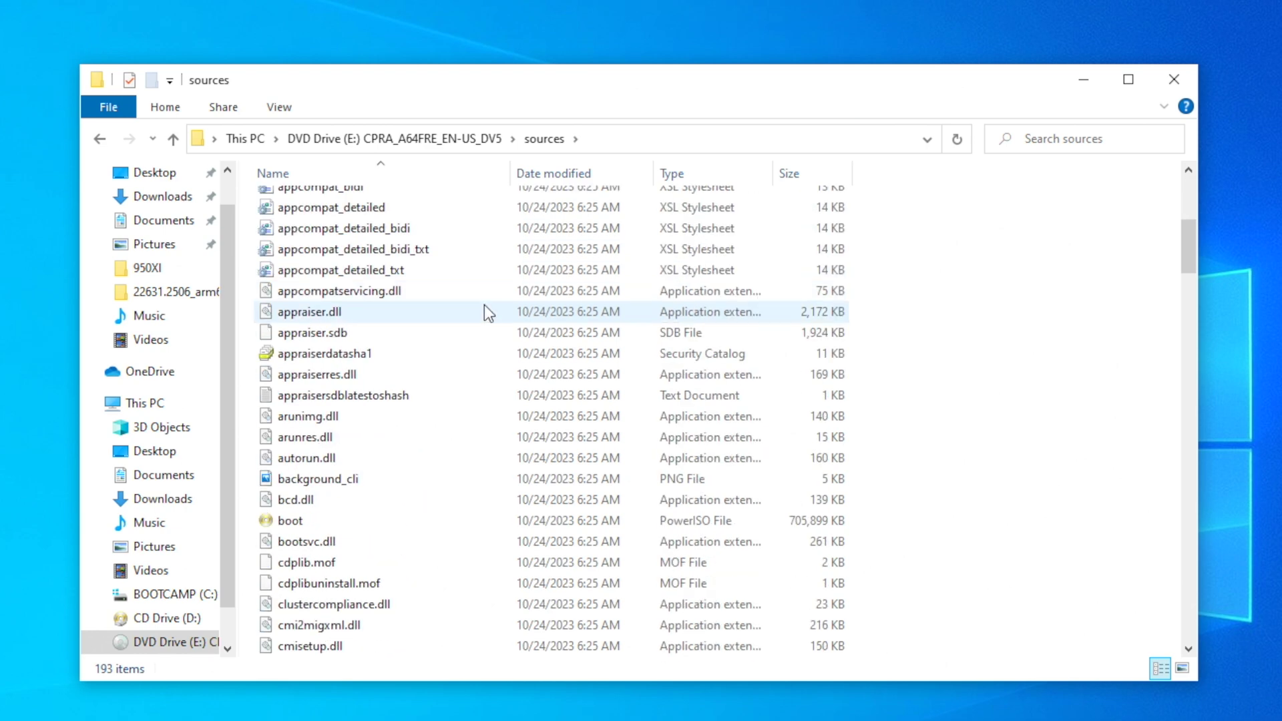
scroll(480, 310, down, 6)
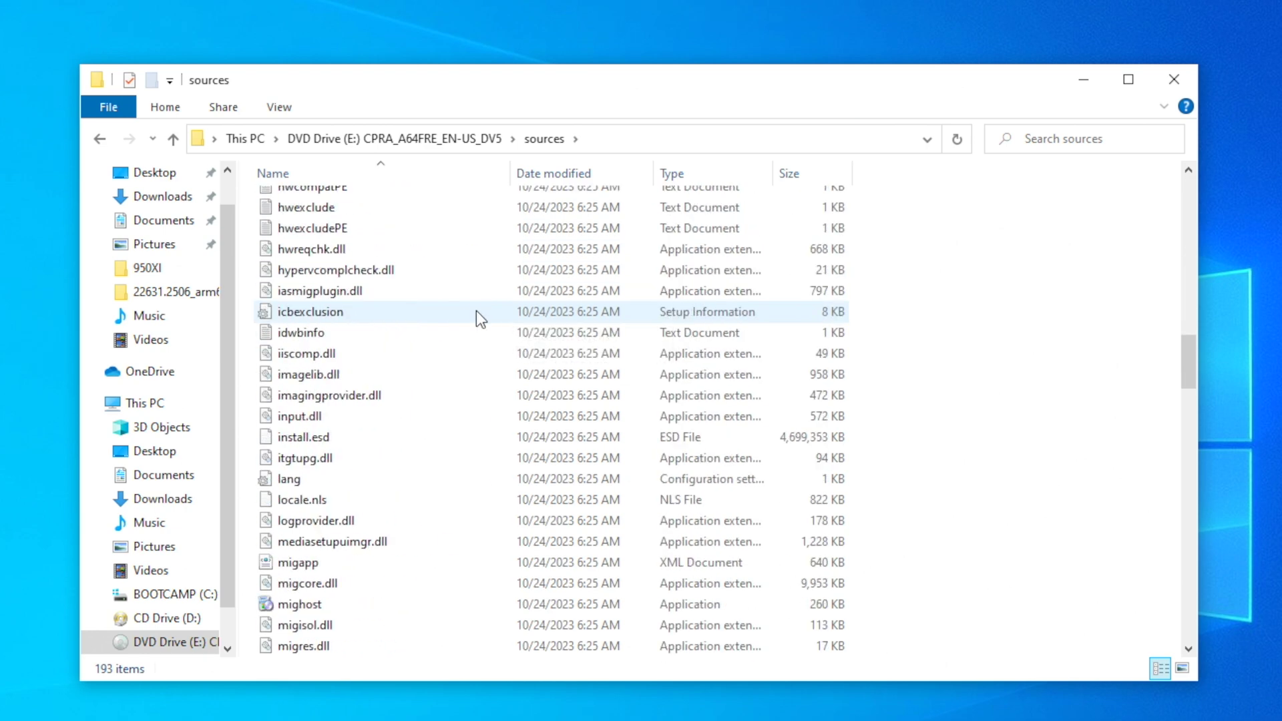
click(467, 444)
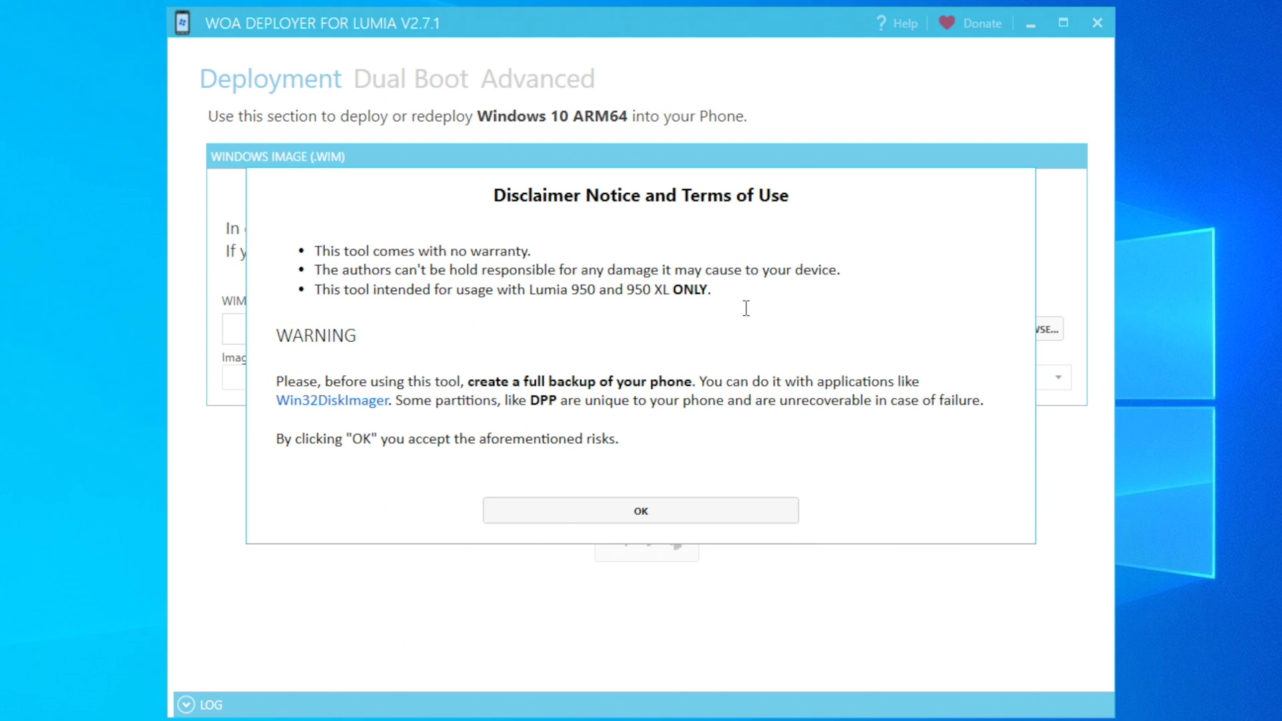
- Accept the disclaimer, try install.esd as the Windows image, then correct the DISM source file name
key(Return)
click(1025, 340)
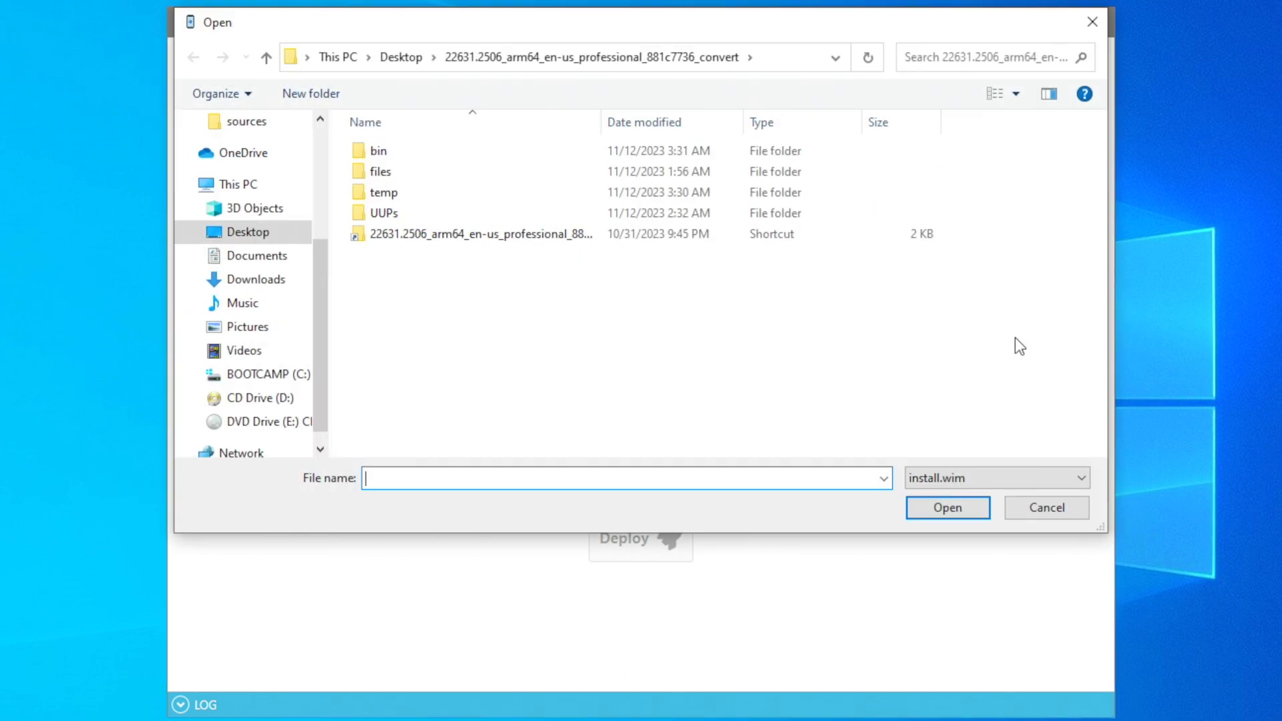
click(947, 478)
click(953, 513)
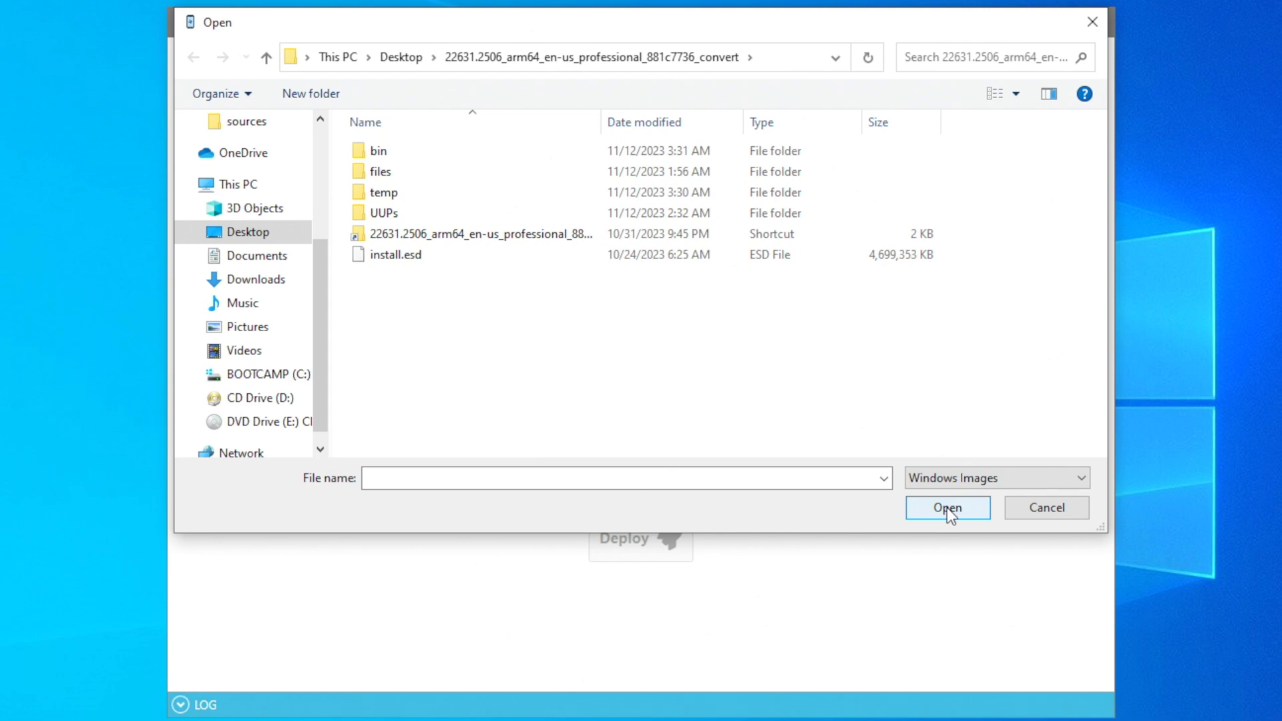
click(731, 254)
double_click(731, 254)
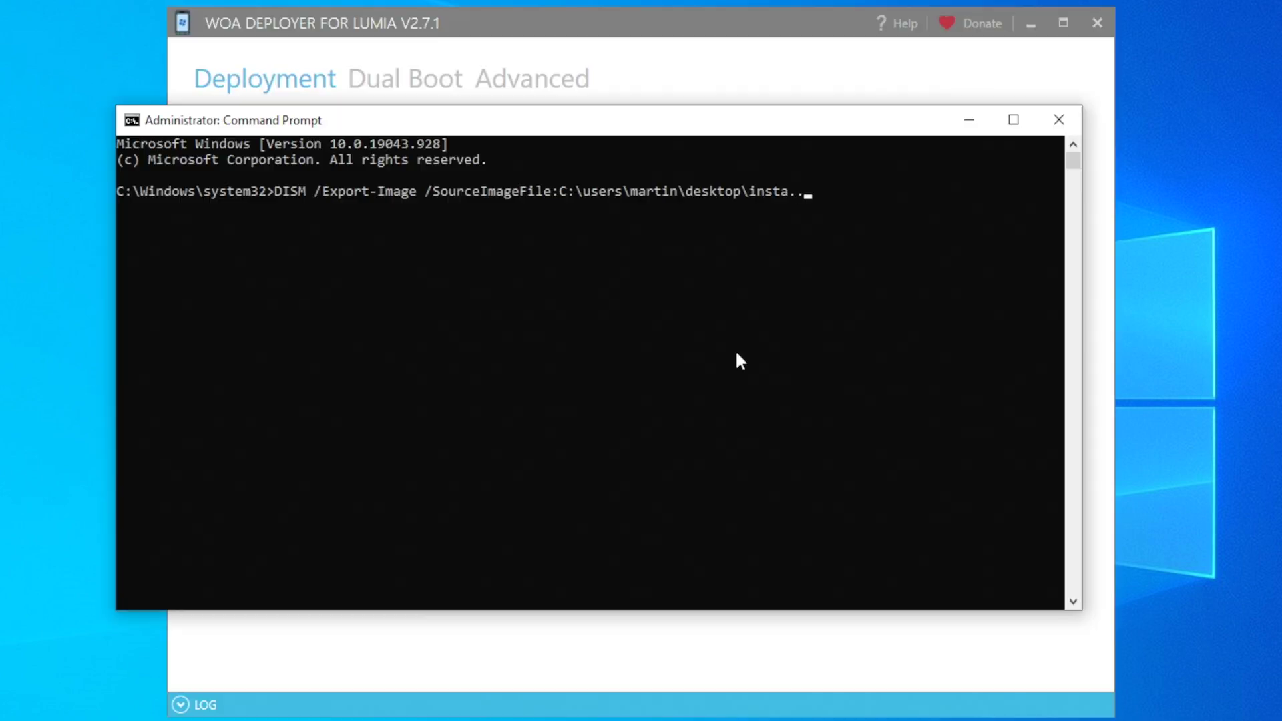
key(BackSpace)
key(BackSpace)
text(ll.esd /CheckInteg)
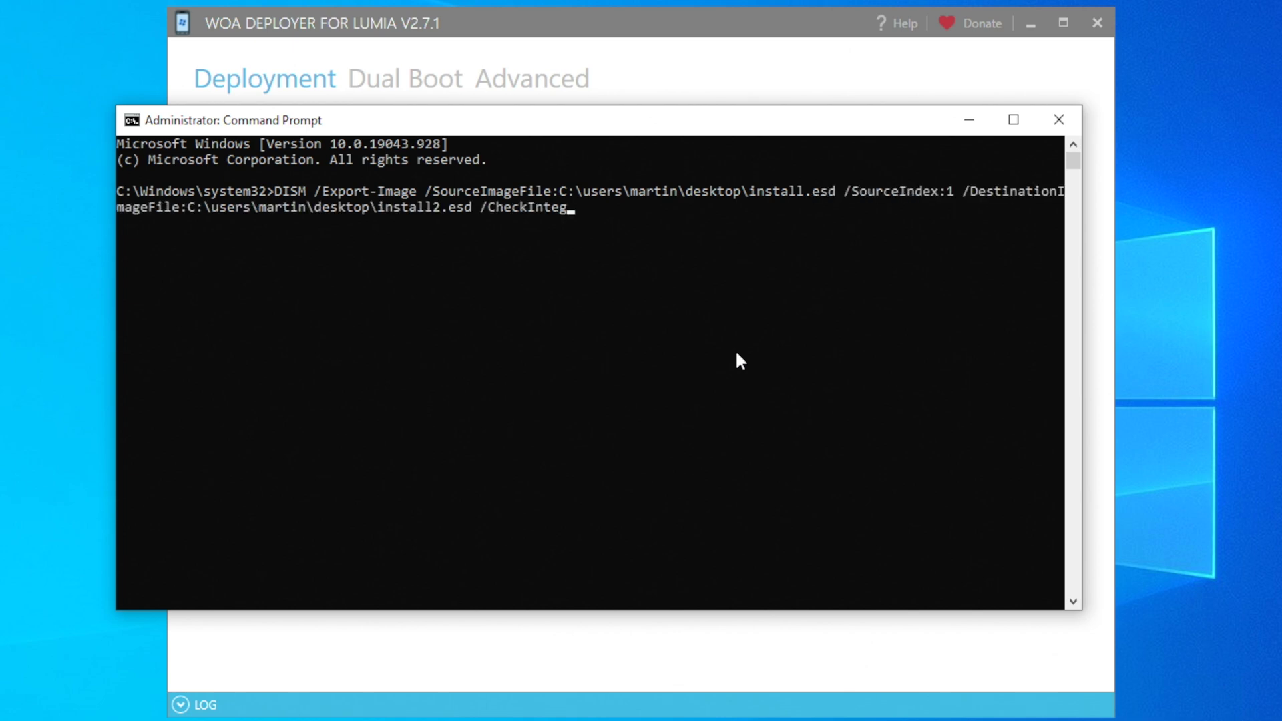
- Run the DISM /Export-Image command with /CheckIntegrity, then load install2.esd in WOA Deployer
text(rity)
key(Return)
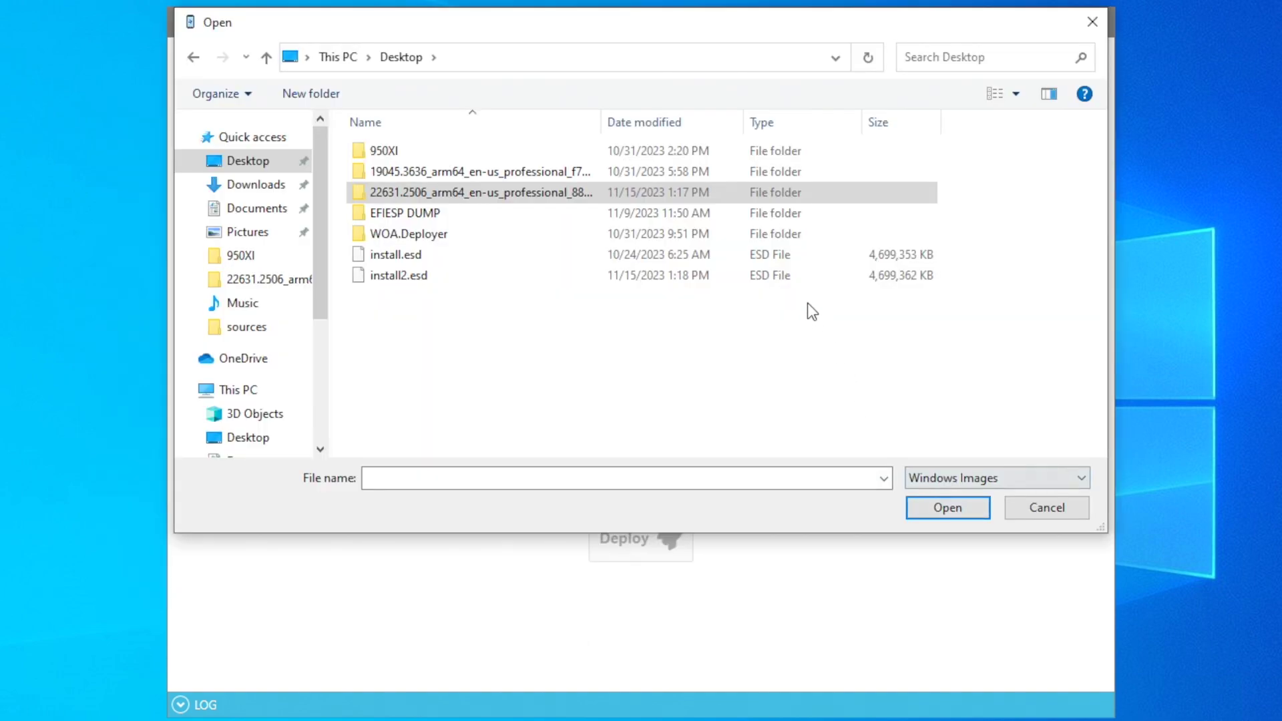
double_click(793, 274)
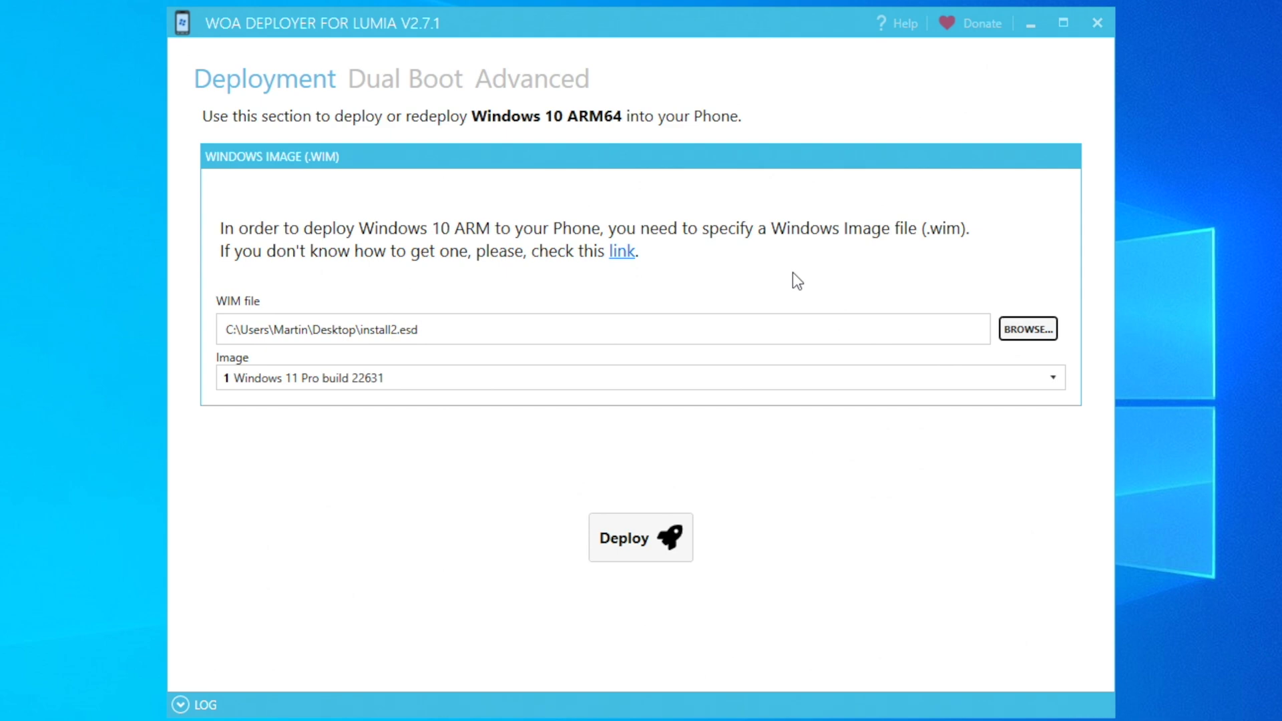
- Pick the Windows 11 Pro image, put the phone in Mass Storage mode, and deploy
click(804, 368)
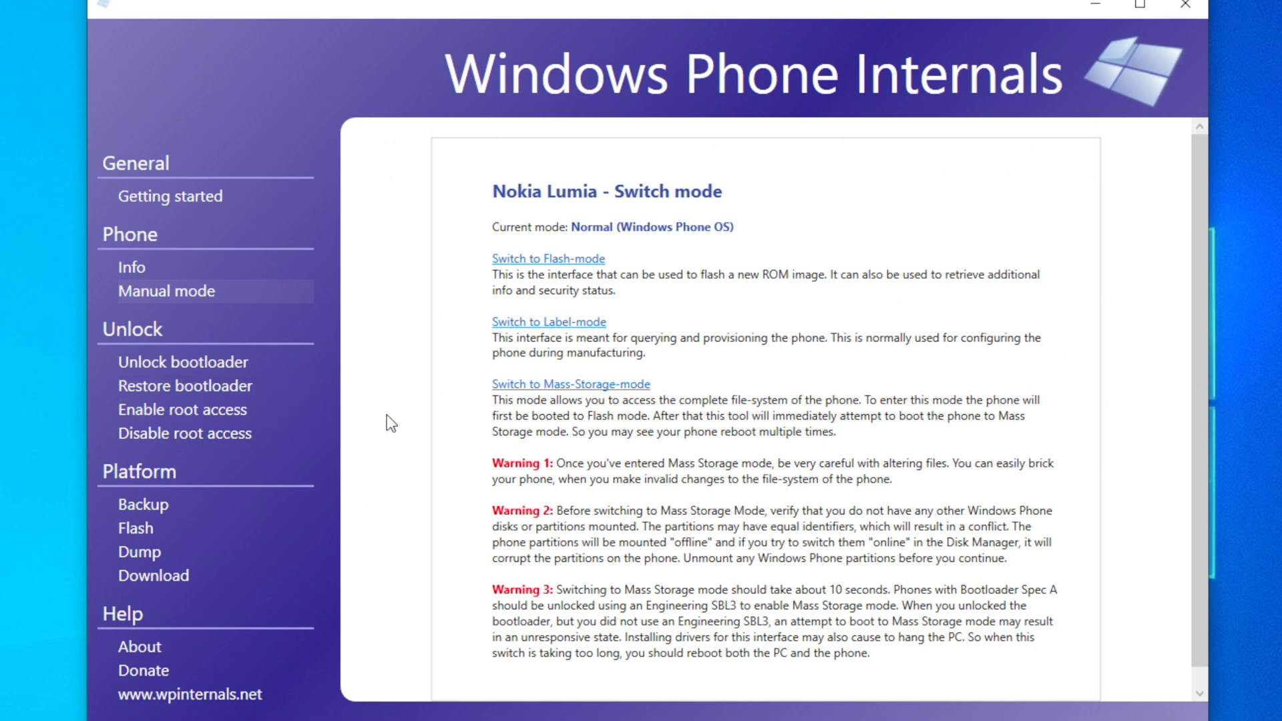
click(591, 393)
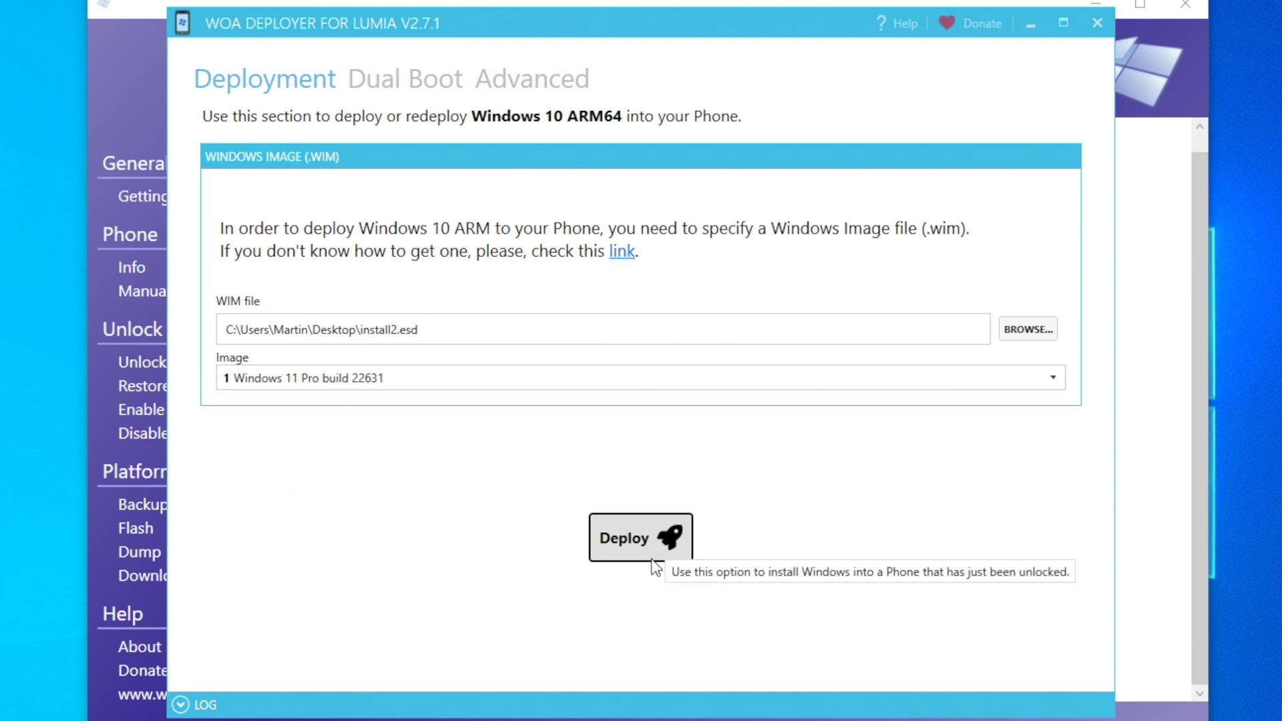
click(649, 559)
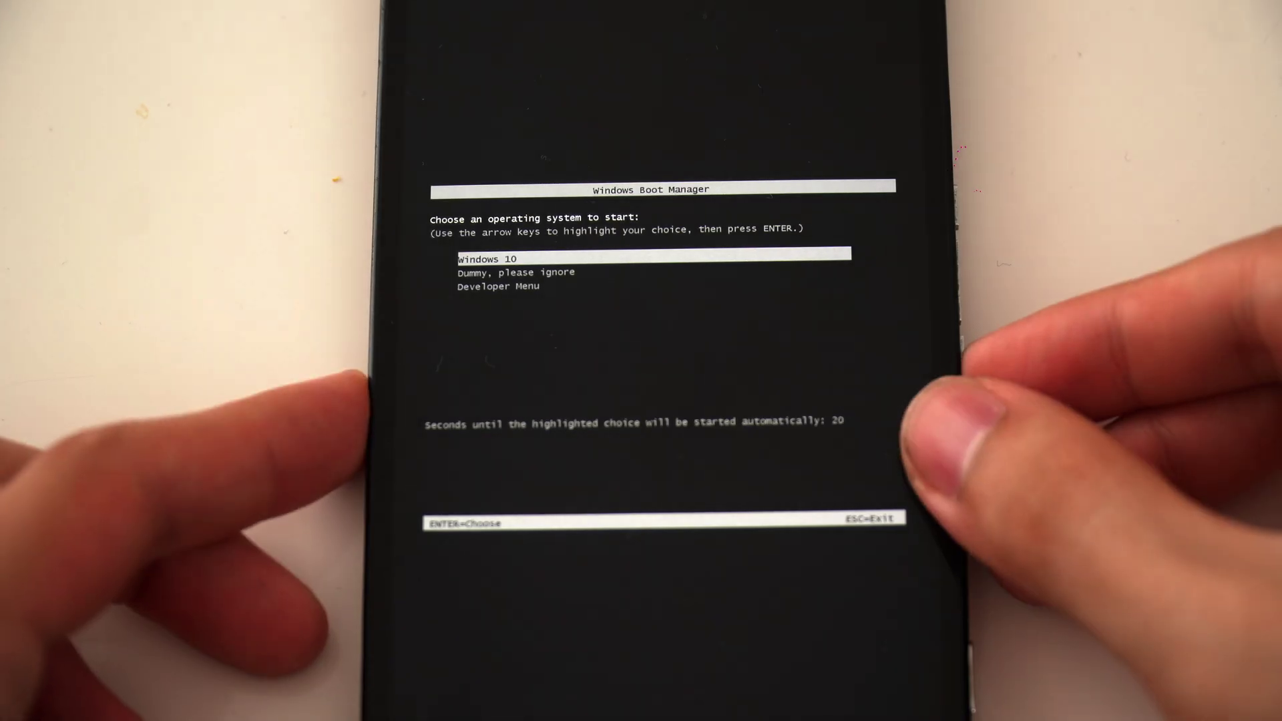
- From Windows Boot Manager, open the Developer Menu and choose USB Mass Storage Mode
key(Down)
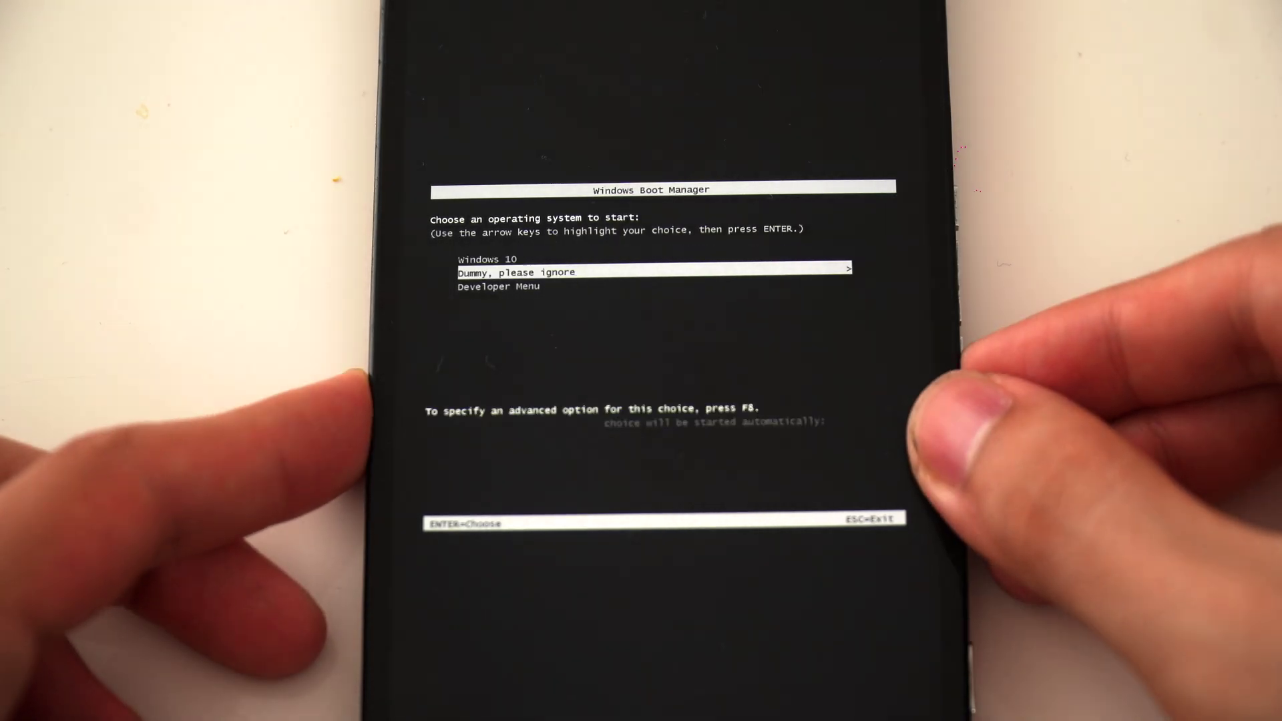
key(Down)
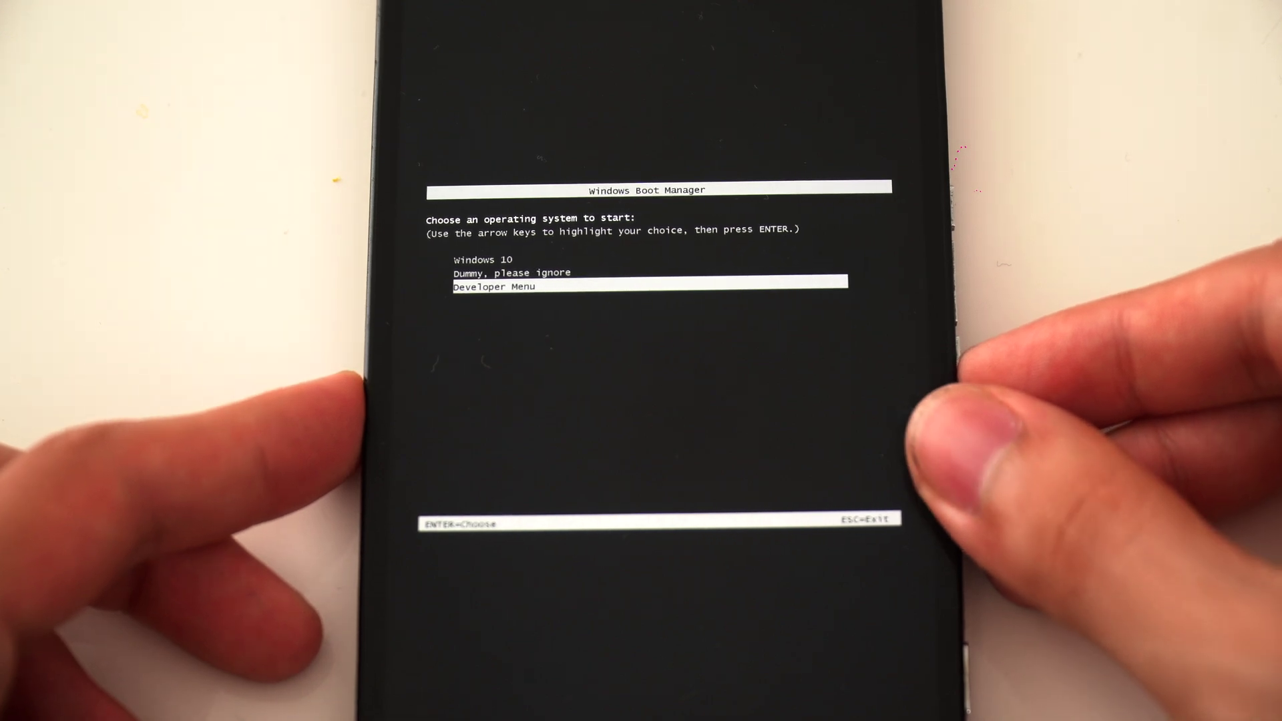
key(Return)
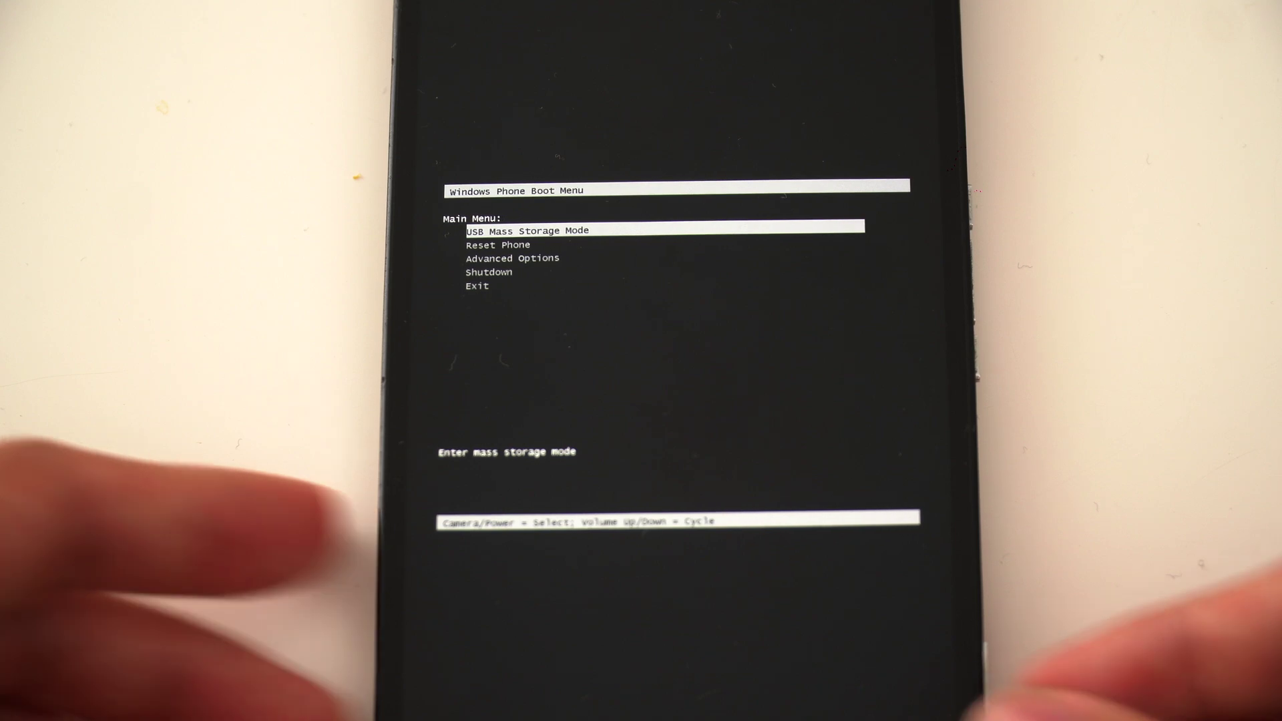
key(Return)
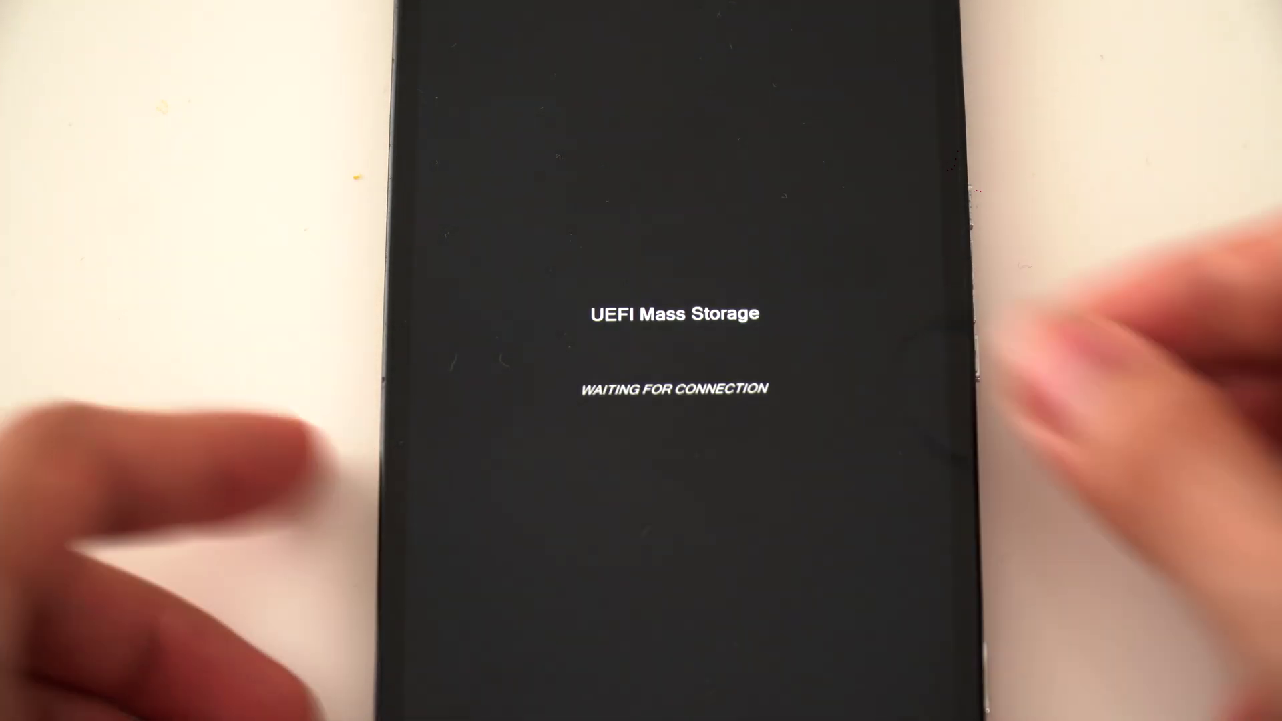